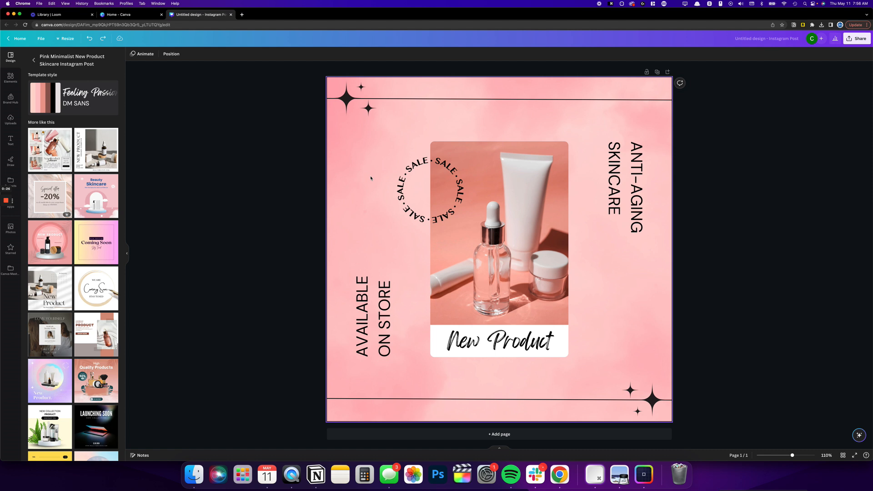
Area-select the product photo, SALE badge and ANTI-AGING SKINCARE text together, and separately select the AVAILABLE ON STORE text
click(369, 148)
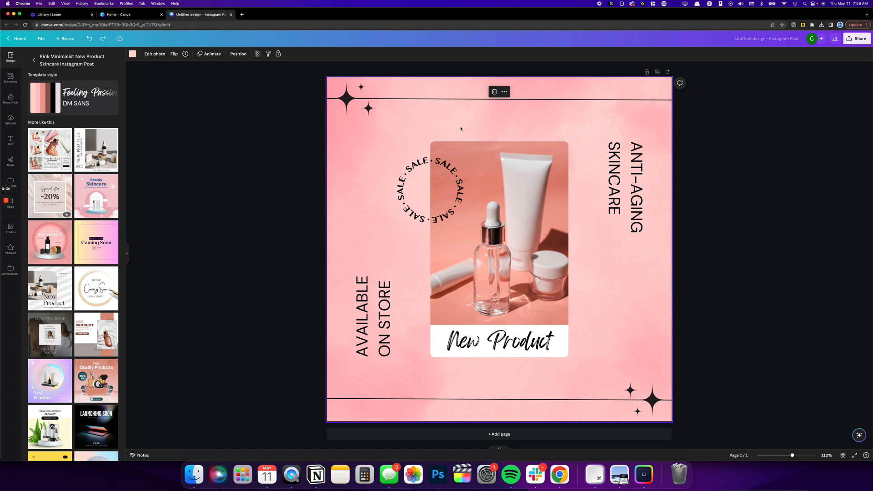
drag(425, 121, 634, 323)
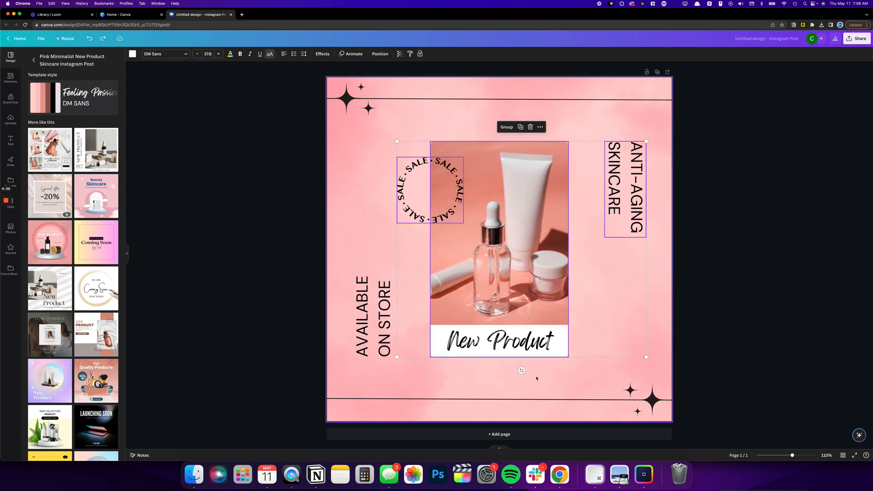
click(409, 385)
click(370, 313)
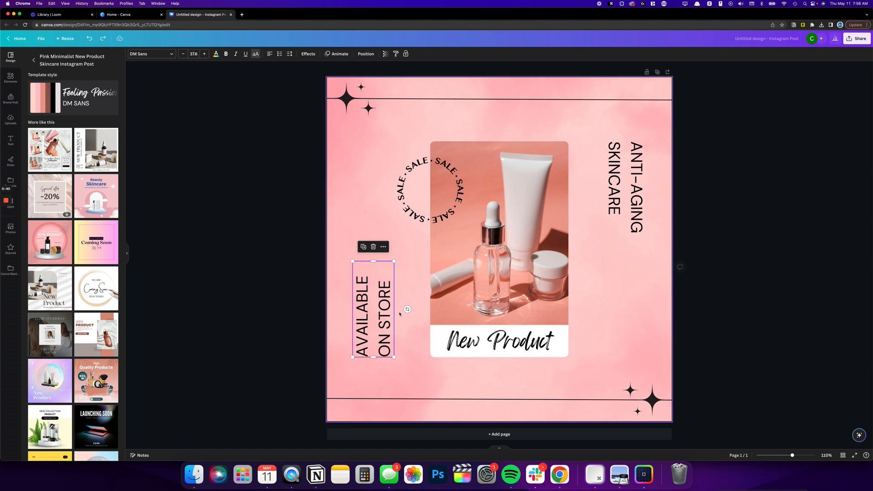
Try to move the circular SALE badge and the product photo upward together as an area selection
drag(375, 157, 468, 282)
drag(447, 205, 444, 188)
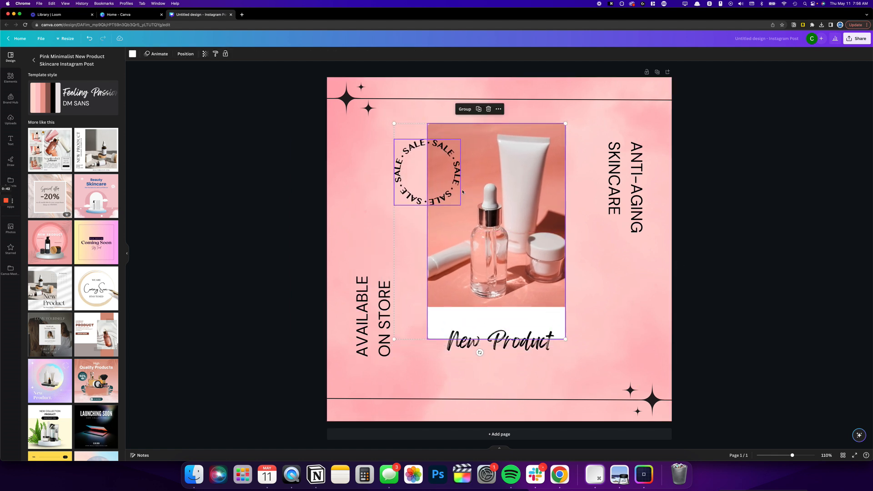
key(super+z)
click(363, 173)
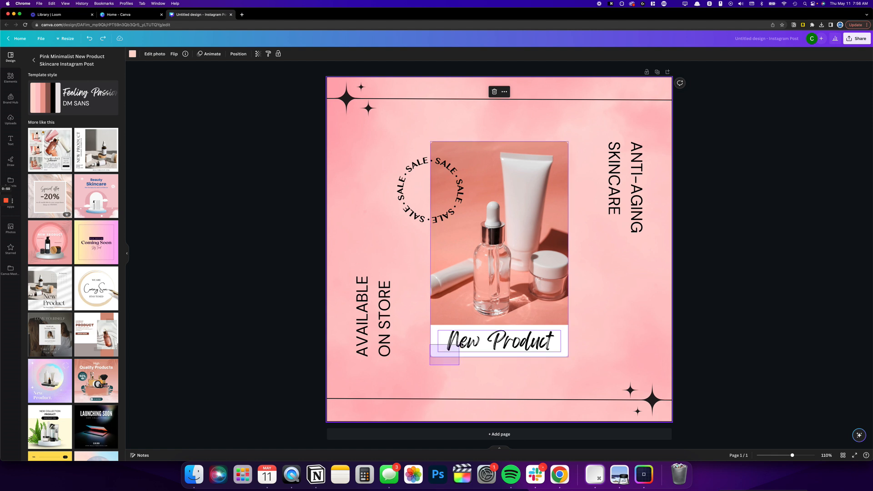
Area-select the "New Product" text together with the photo frame, and select the "New Product" text on its own
click(439, 347)
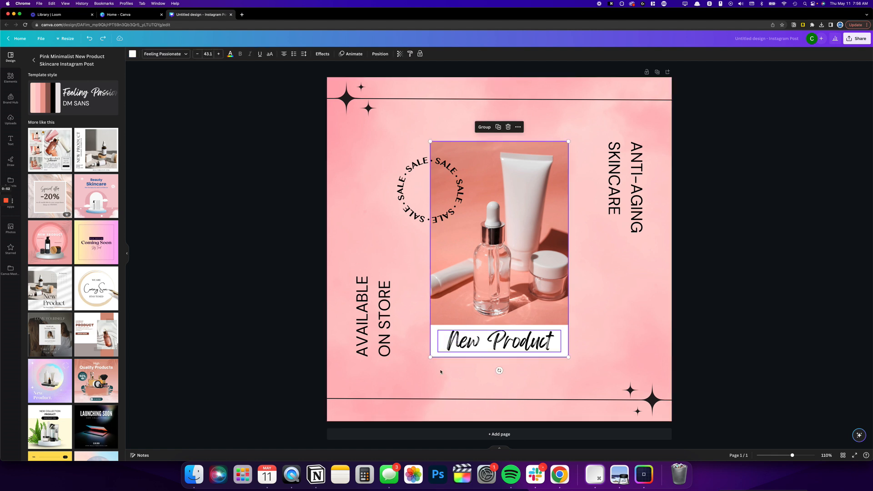
click(499, 343)
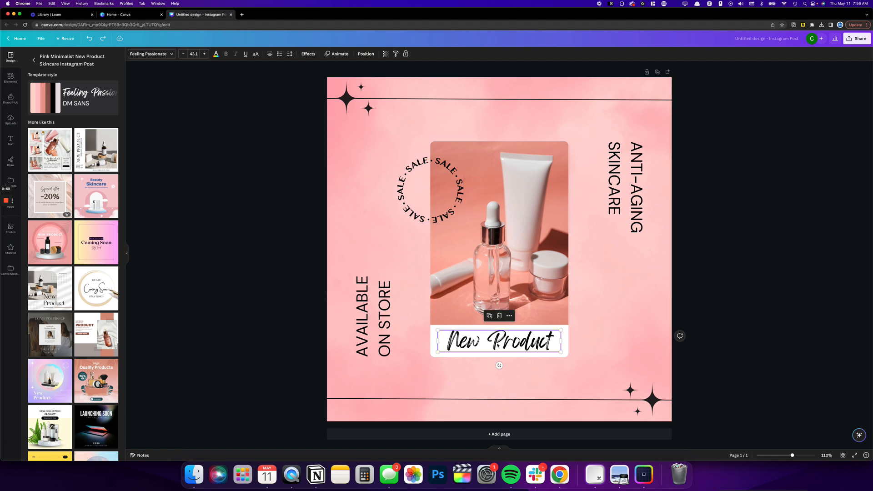
click(462, 362)
click(478, 341)
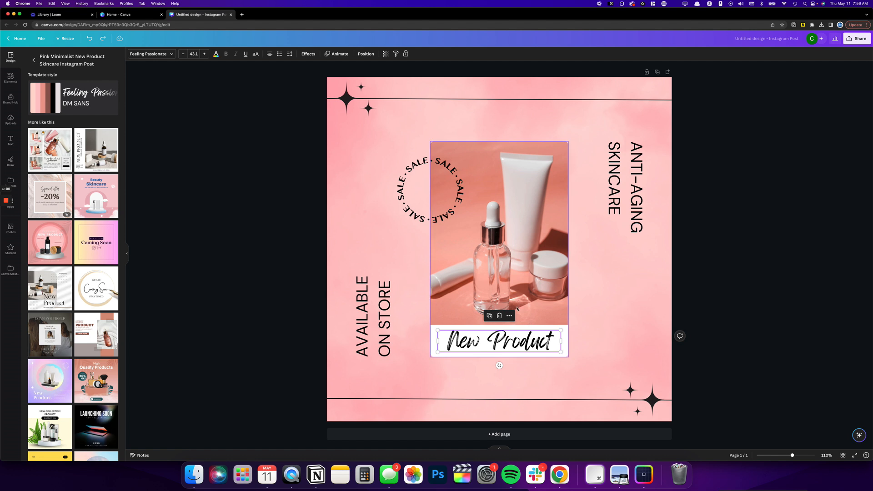
click(520, 379)
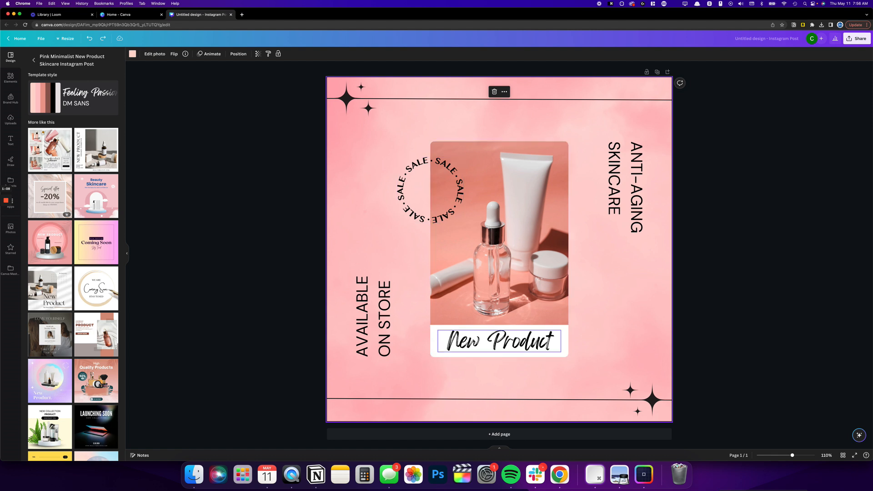
Multi-select the "New Product", ANTI-AGING SKINCARE and AVAILABLE ON STORE texts plus the SALE badge, and try to move them up together
click(499, 340)
shift+click(430, 190)
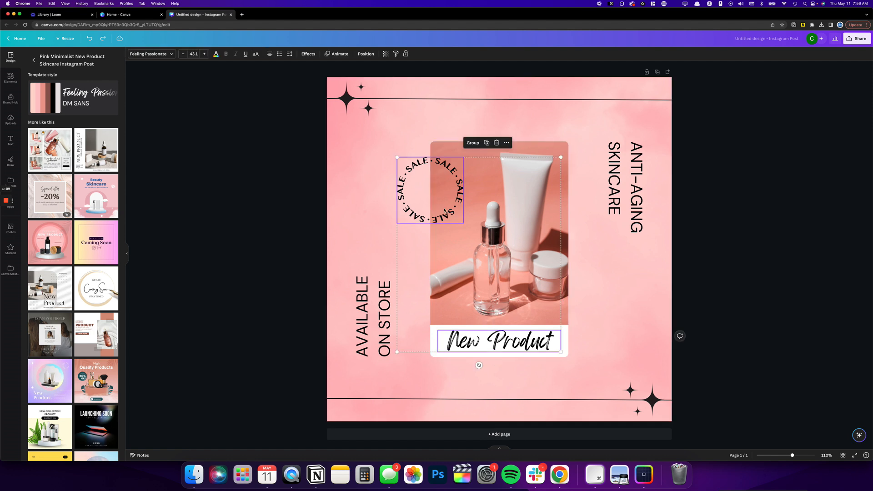
shift+click(626, 175)
shift+click(373, 318)
mouse_move(416, 182)
mouse_down()
mouse_move(458, 169)
mouse_move(443, 193)
mouse_move(402, 148)
mouse_move(427, 168)
mouse_move(424, 178)
mouse_up()
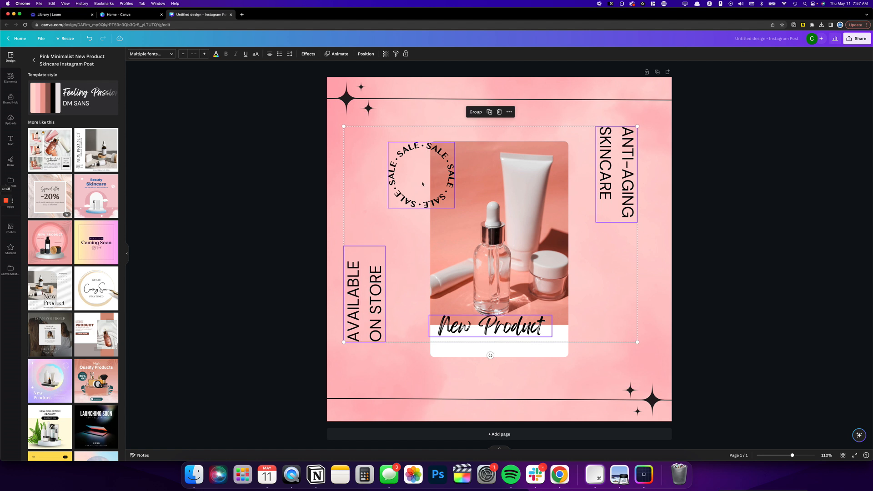
key(super+z)
click(491, 389)
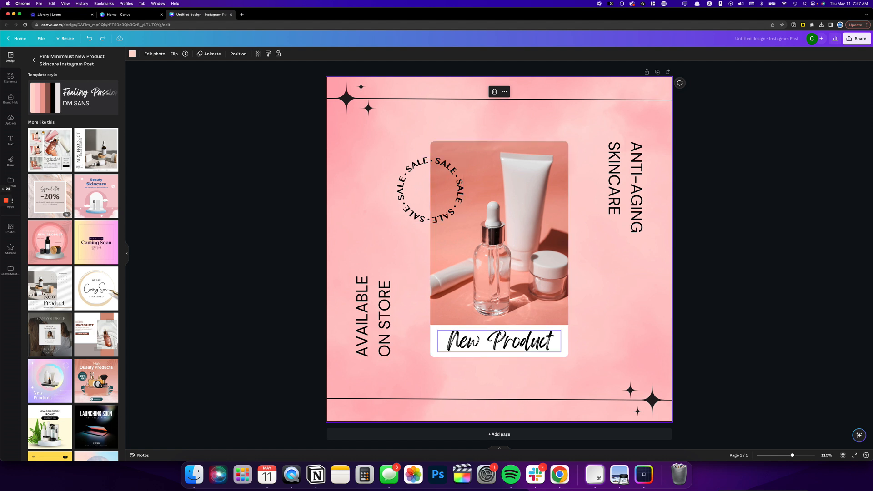
Area-select the SALE badge, product photo and "New Product" text together, and clear the selection
drag(400, 132, 562, 377)
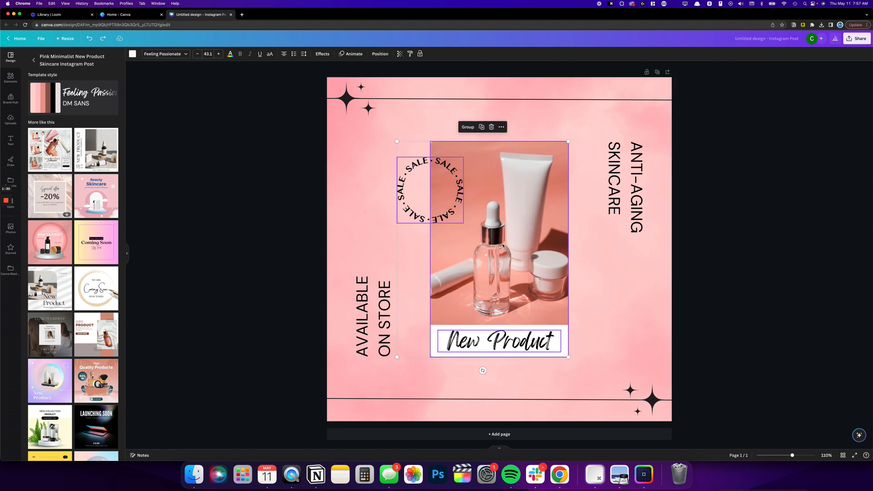
click(376, 196)
key(alt+shift+p)
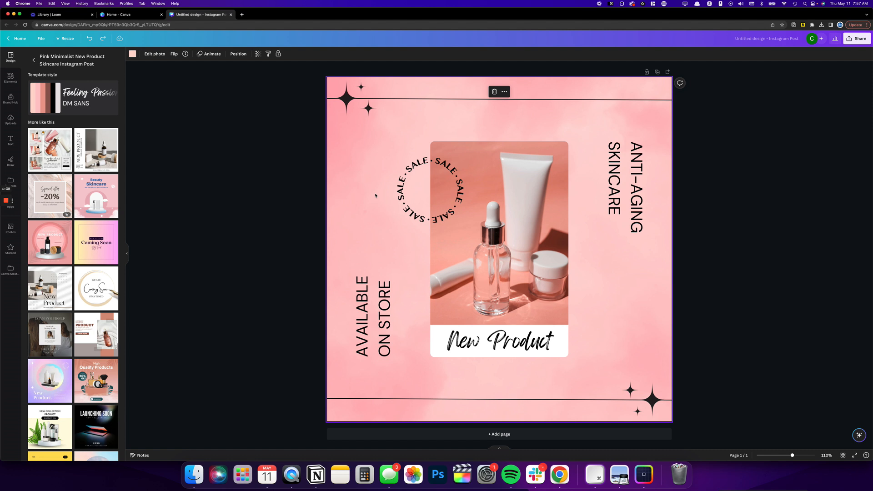
Select every element on the page and try to move them all together
key(super+a)
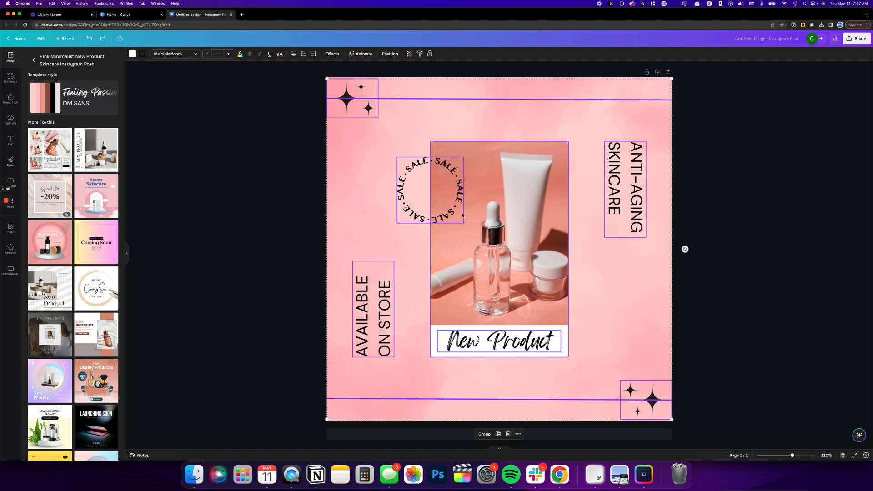
mouse_move(497, 233)
mouse_down()
mouse_move(496, 253)
mouse_move(455, 240)
mouse_move(502, 239)
mouse_move(500, 259)
mouse_move(489, 248)
mouse_up()
key(super+z)
click(372, 226)
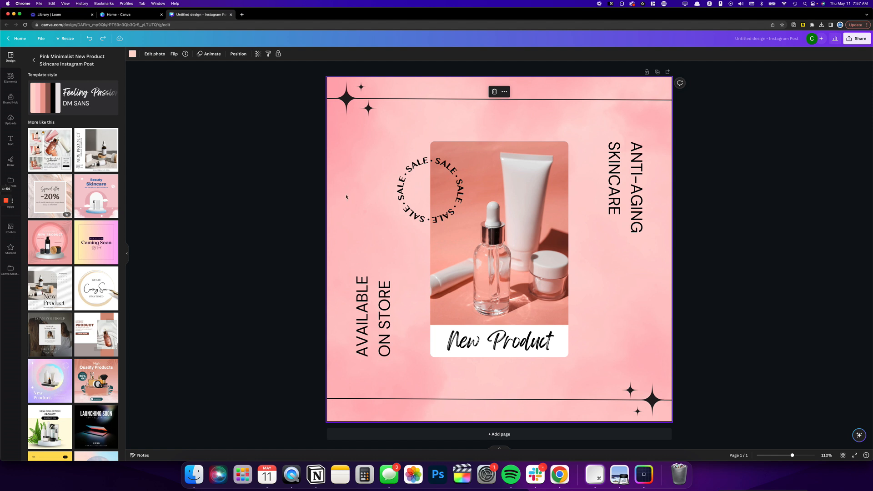
Select the "New Product" text and the circular SALE badge through the layer list, and try to move both together
click(239, 54)
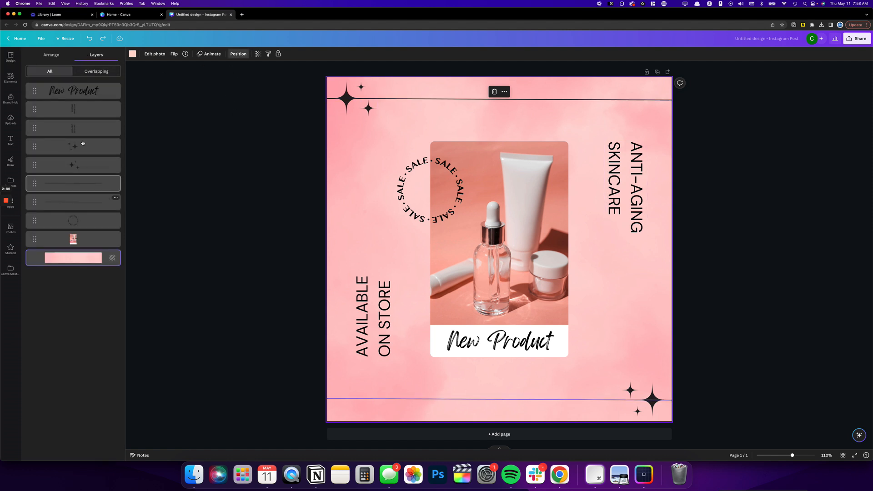
click(93, 112)
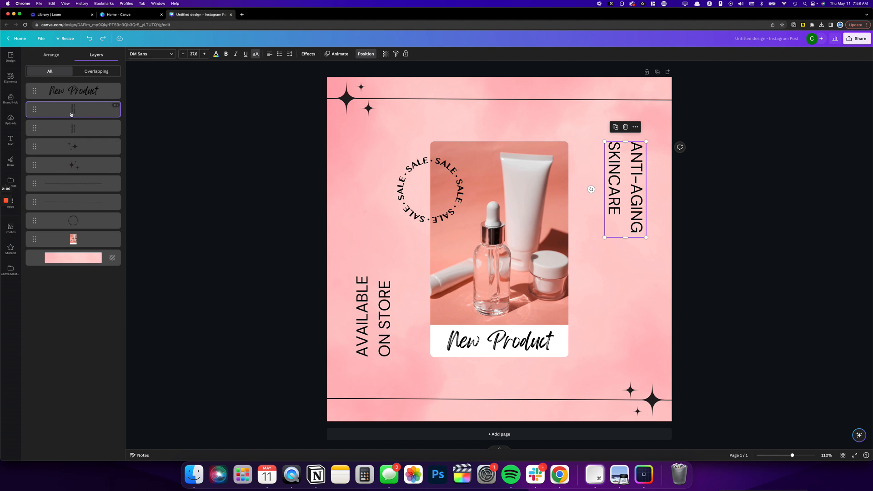
click(72, 92)
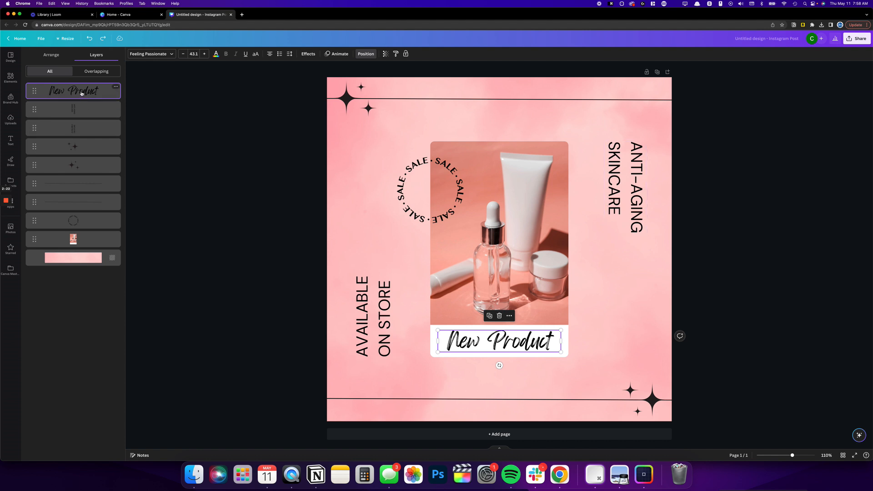
shift+click(88, 220)
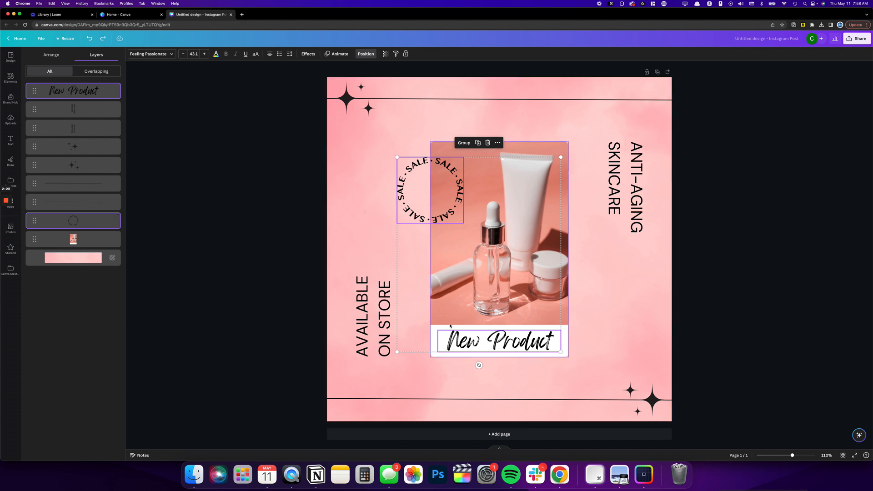
drag(407, 223, 441, 183)
key(super+z)
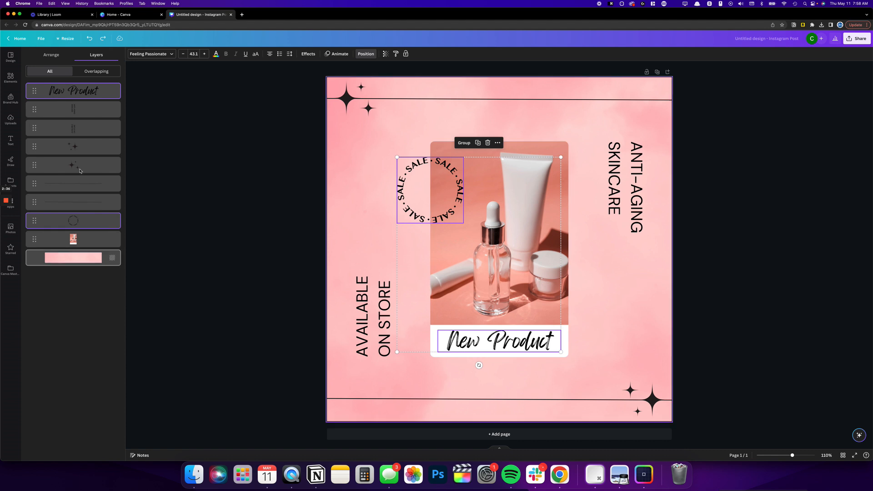
Select the range of layers from "New Product" to the upper star group, and try to move them down slightly
click(75, 91)
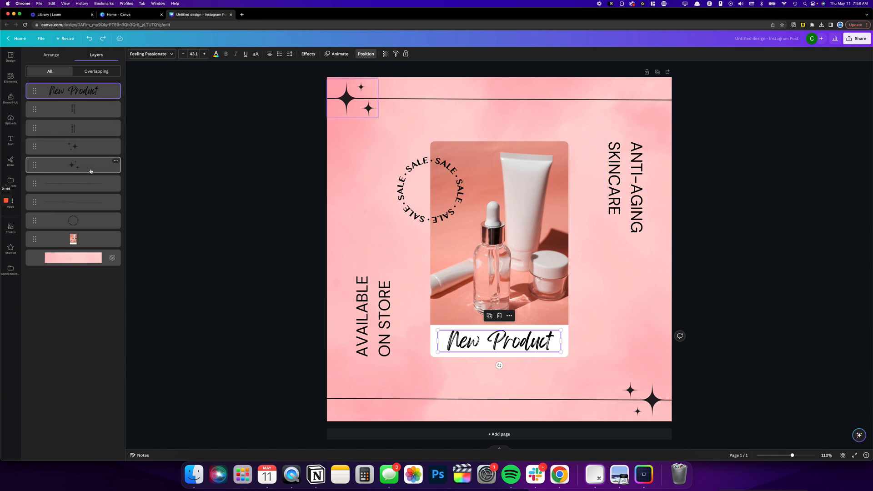
shift+click(74, 168)
mouse_move(357, 282)
mouse_down()
mouse_move(372, 278)
mouse_move(377, 287)
mouse_move(370, 308)
mouse_move(375, 268)
mouse_move(357, 289)
mouse_up()
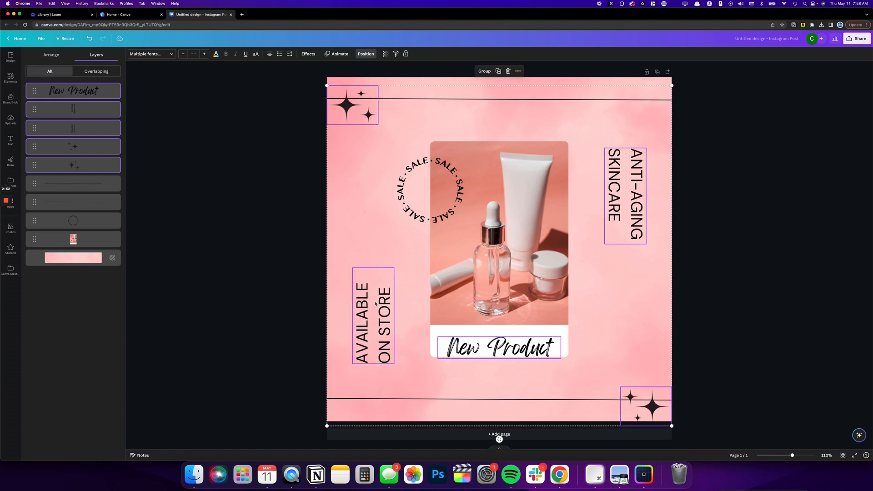
key(super+z)
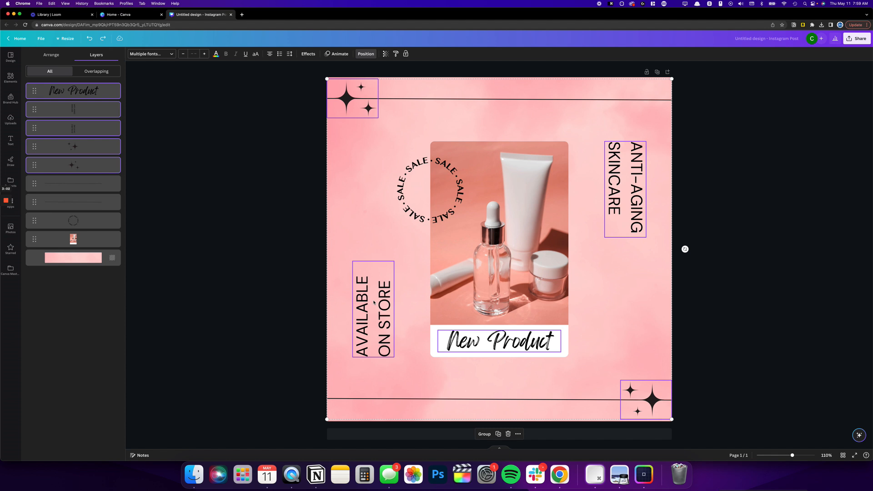
click(248, 300)
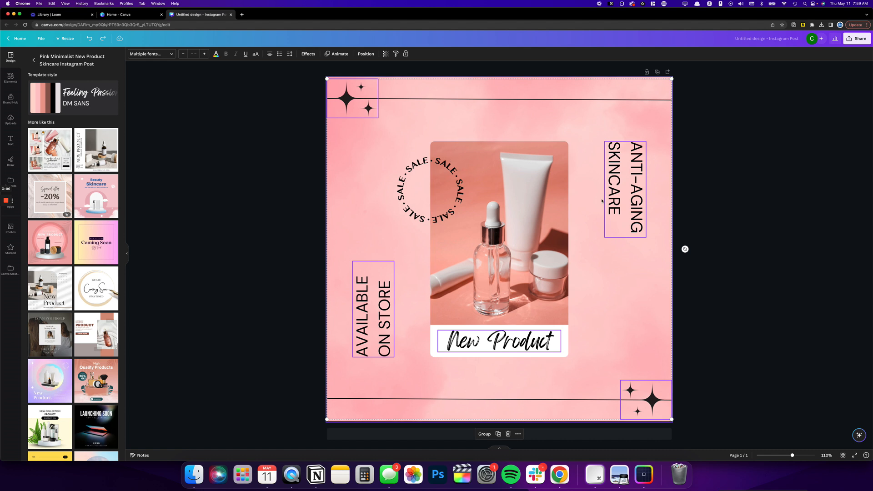
Area-select elements around the product photo, and individually select the AVAILABLE ON STORE, SALE, ANTI-AGING SKINCARE and "New Product" elements
click(369, 129)
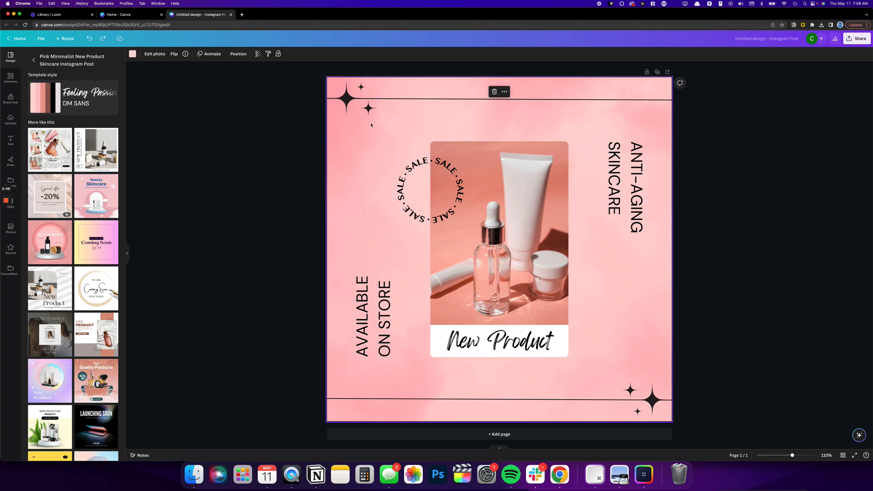
drag(364, 157, 501, 279)
click(412, 287)
click(391, 298)
click(429, 166)
shift+click(625, 190)
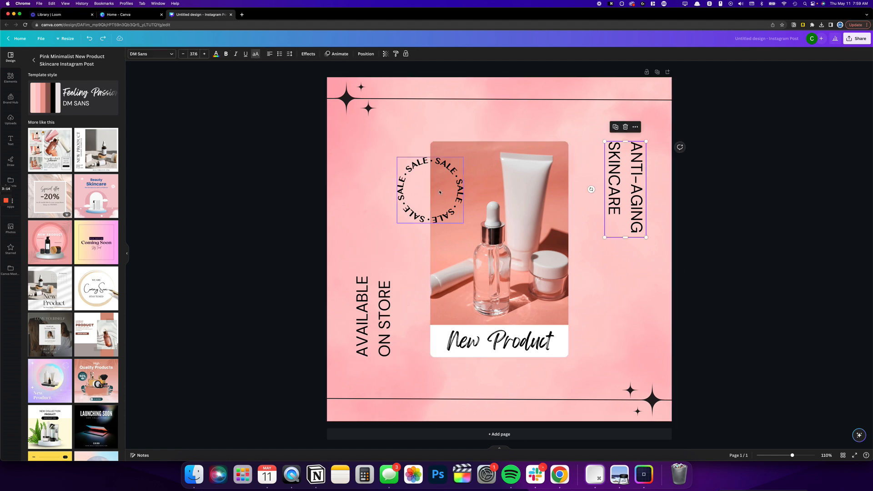
shift+click(485, 349)
click(357, 232)
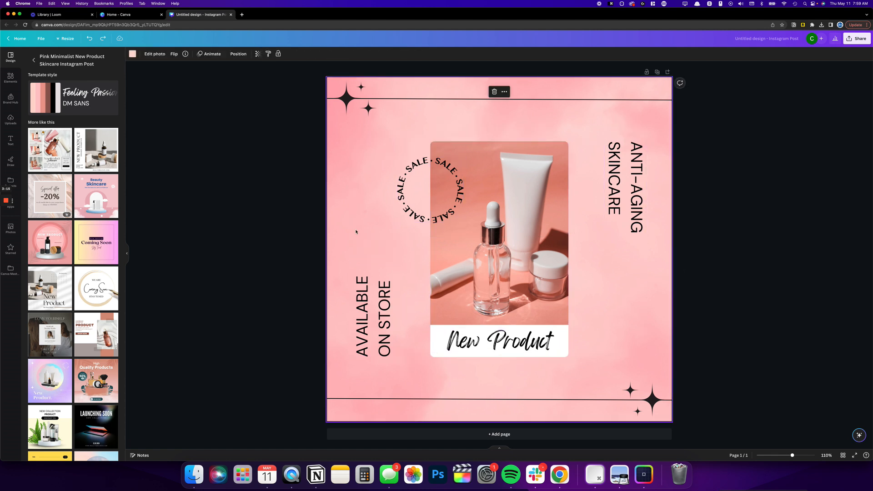
Display the design's full layer list with the pink background selected
click(235, 55)
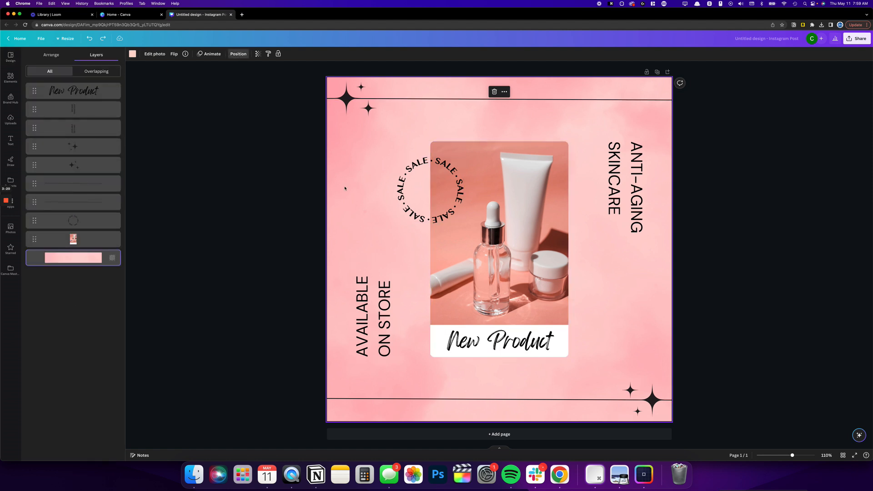
click(388, 147)
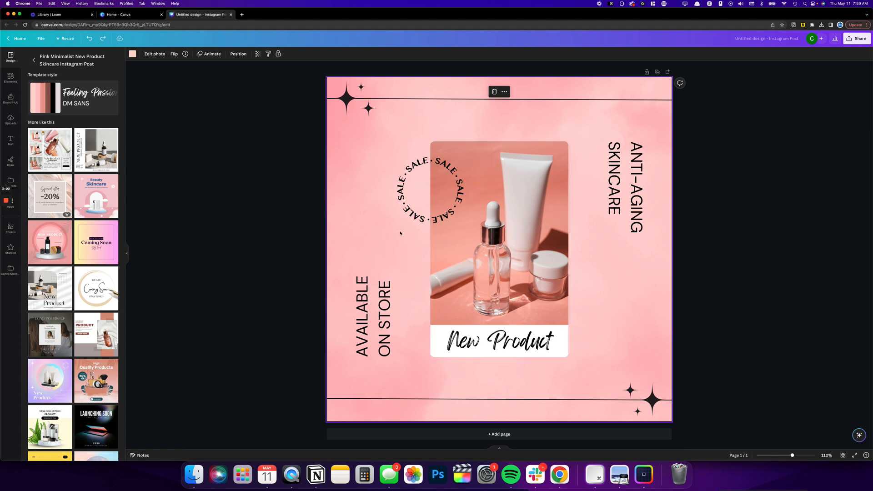
click(238, 54)
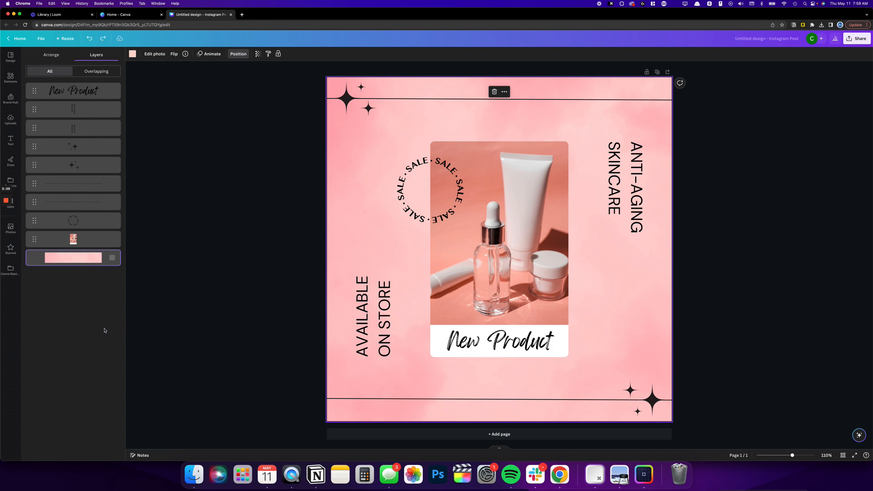
key(alt+shift+p)
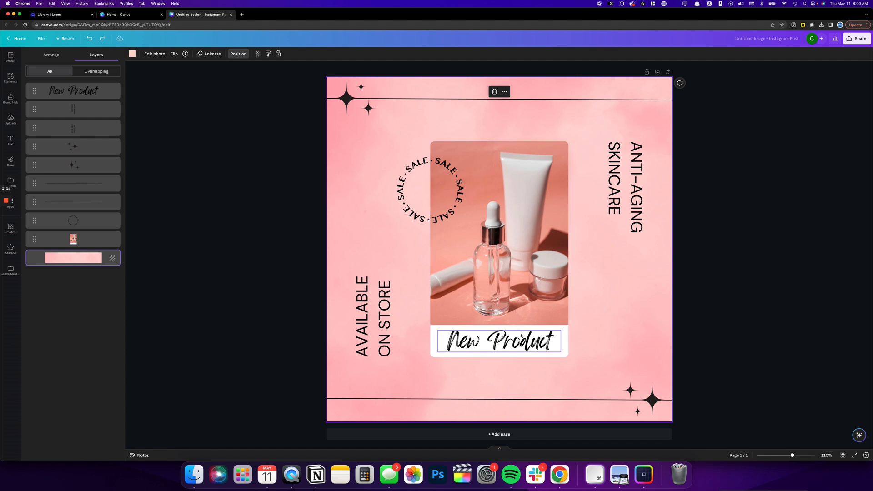
Lock the circular SALE badge in place
click(449, 209)
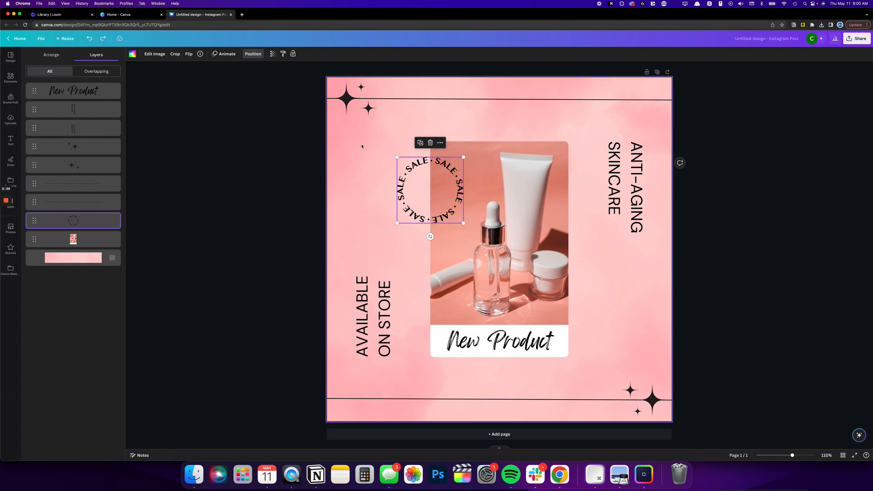
click(293, 53)
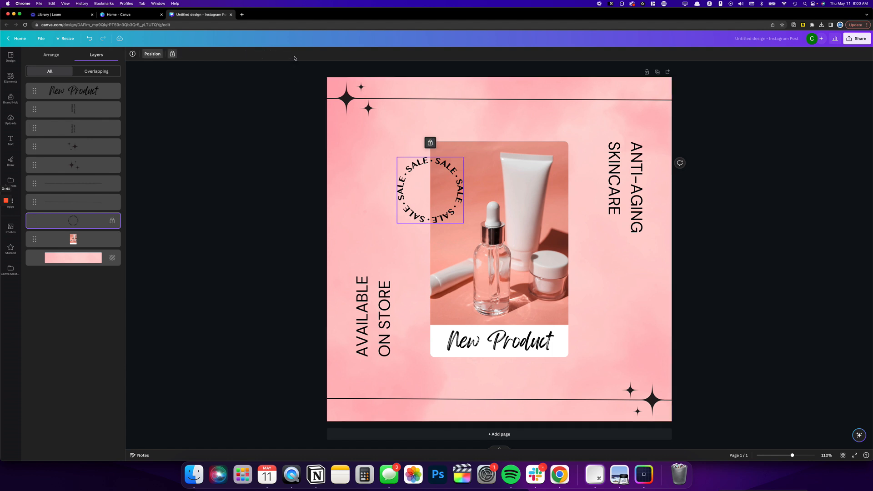
click(358, 189)
Try to move the photo, "New Product" text and AVAILABLE ON STORE text upward together around the locked badge
drag(364, 144, 572, 364)
mouse_move(500, 269)
mouse_down()
mouse_move(515, 281)
mouse_move(493, 277)
mouse_move(510, 275)
mouse_move(494, 265)
mouse_up()
key(super+z)
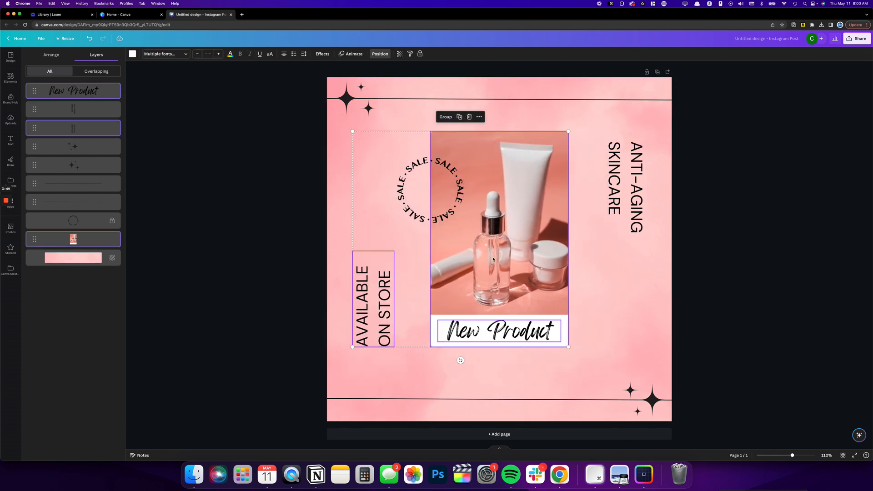
Unlock the circular SALE badge and deselect it
click(404, 159)
click(404, 158)
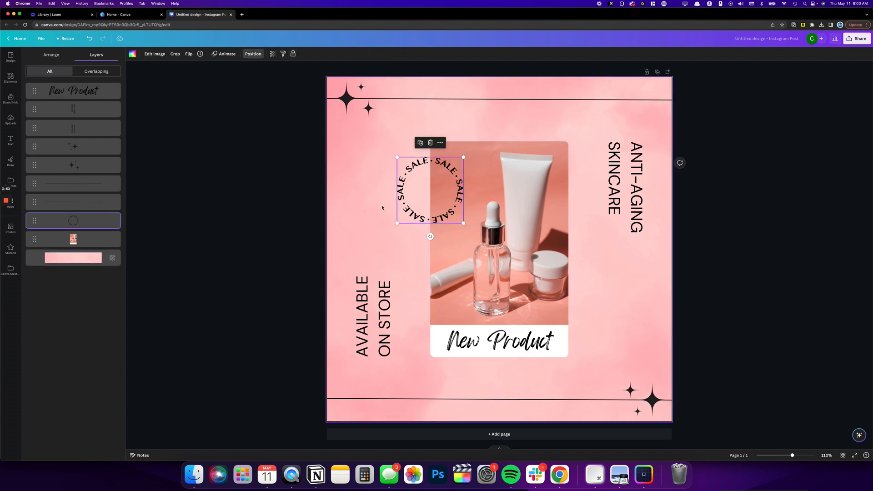
click(380, 155)
Open the layer list for the page from the pink background
mouse_move(375, 142)
mouse_down()
mouse_move(569, 177)
mouse_move(526, 238)
mouse_move(363, 155)
mouse_move(380, 144)
mouse_up()
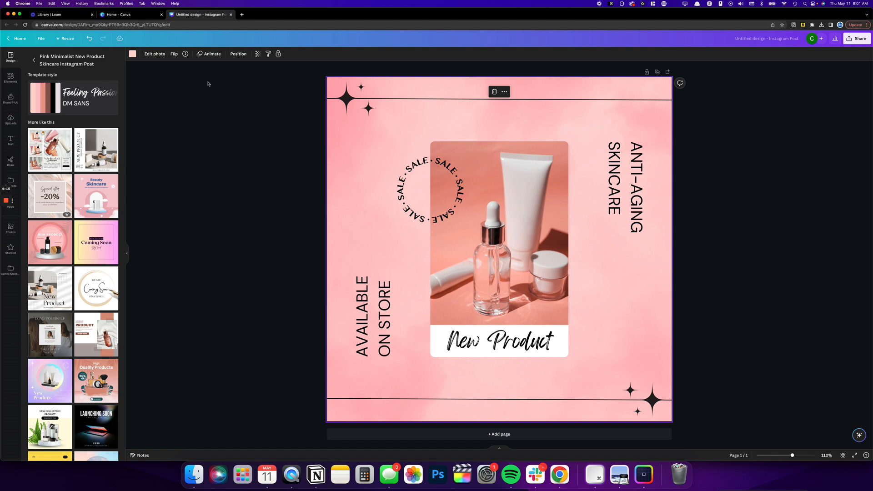
click(239, 54)
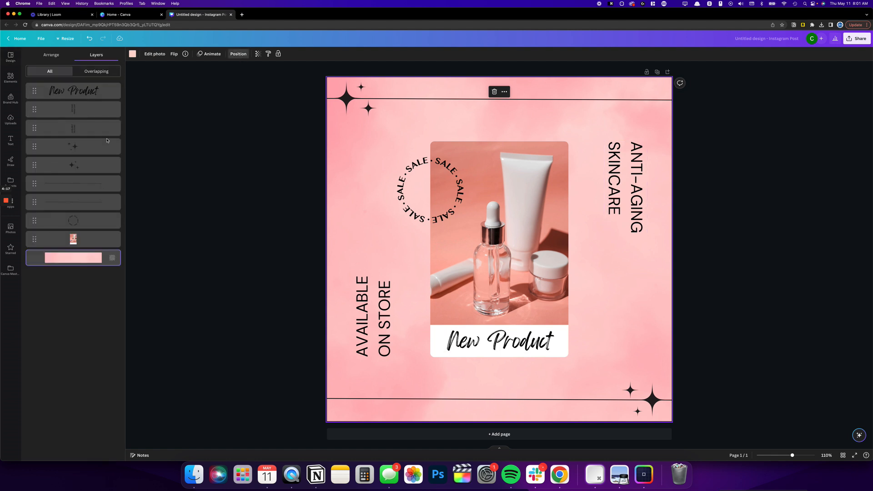